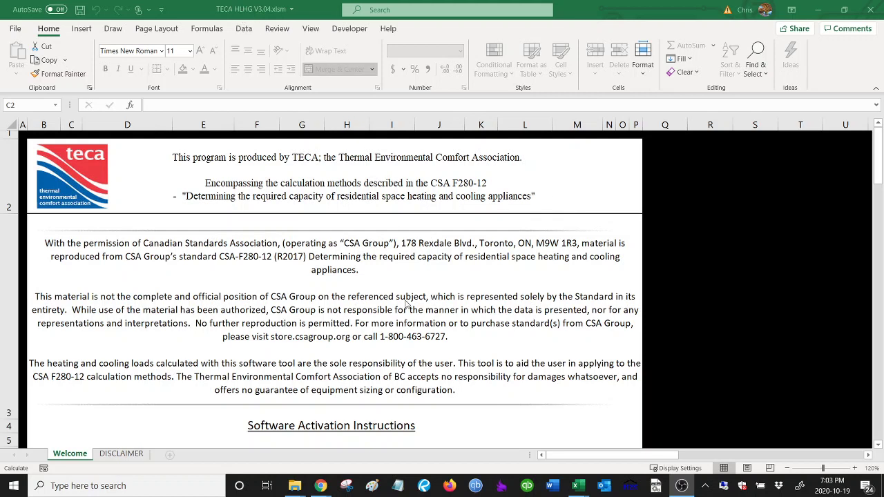
- Close the TECA HLHG V3.04 welcome workbook without saving changes
click(409, 274)
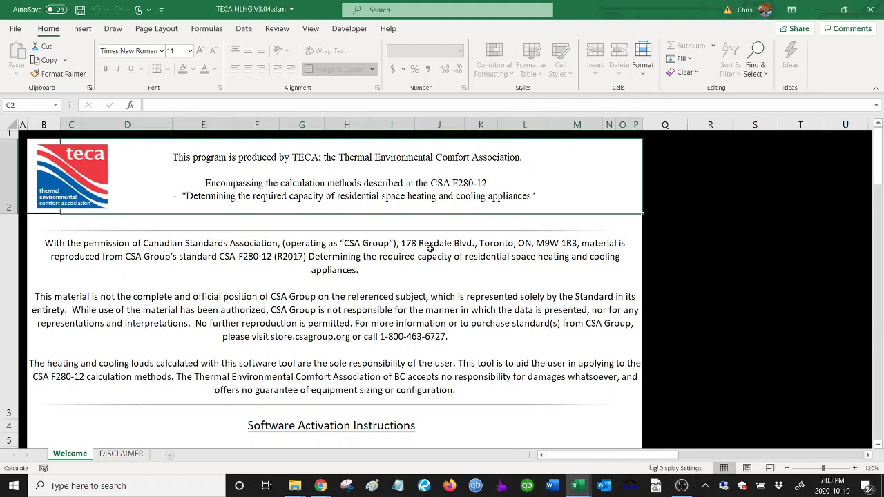
scroll(430, 246, down, 2)
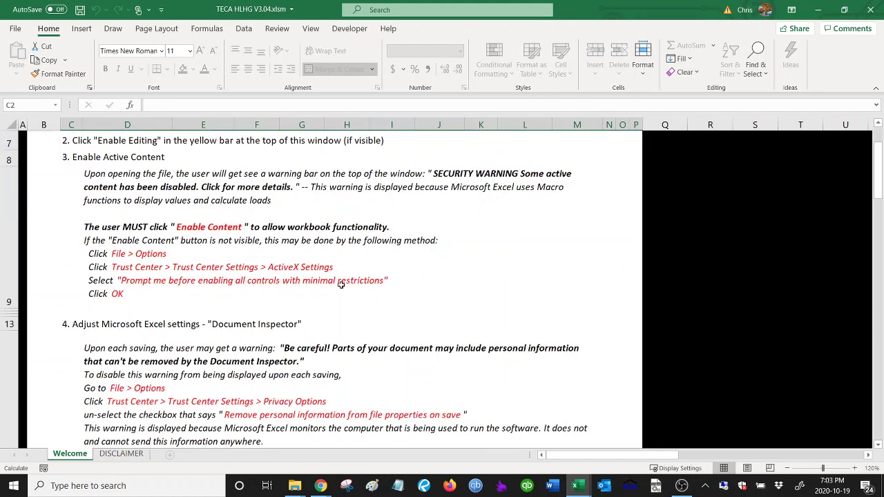
scroll(340, 284, up, 2)
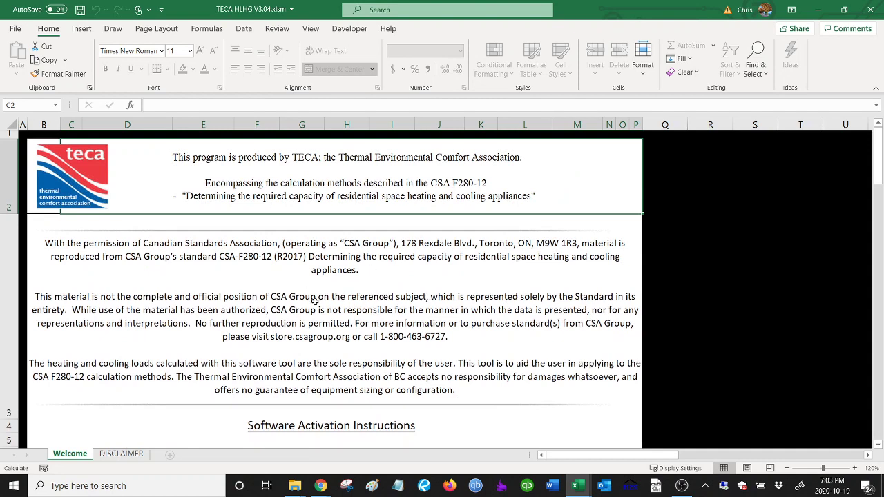
scroll(314, 301, down, 2)
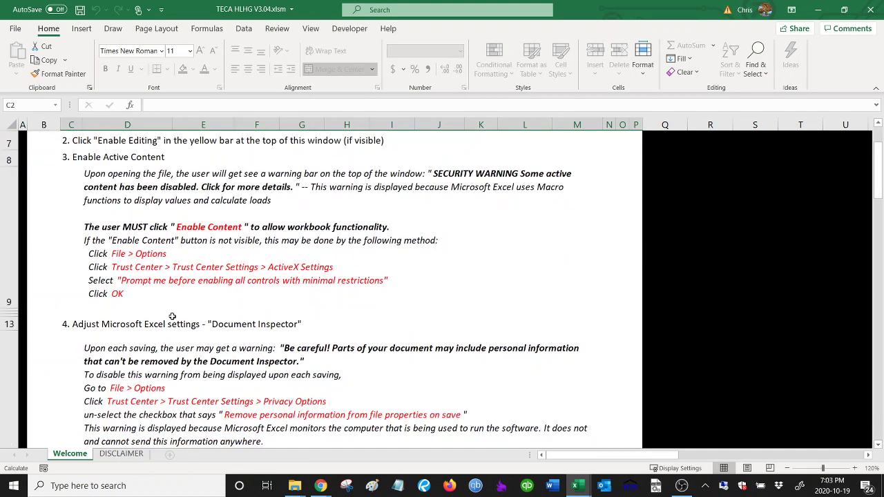
scroll(313, 320, down, 2)
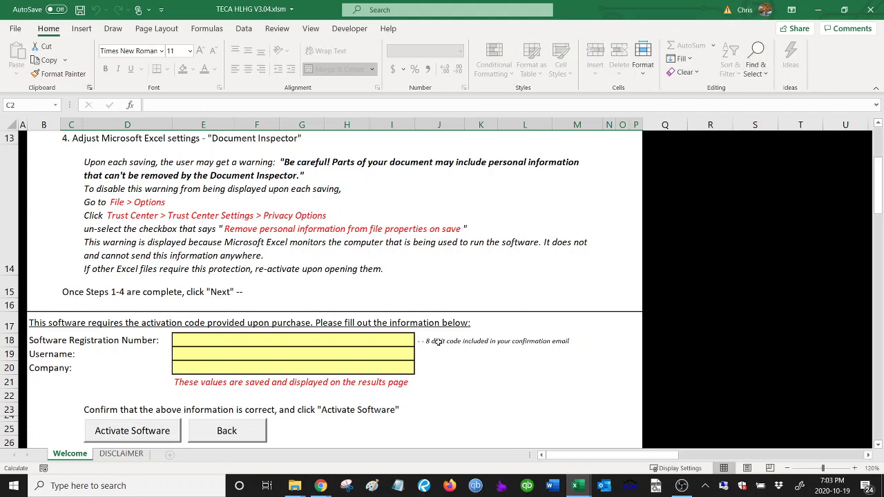
click(869, 10)
click(441, 255)
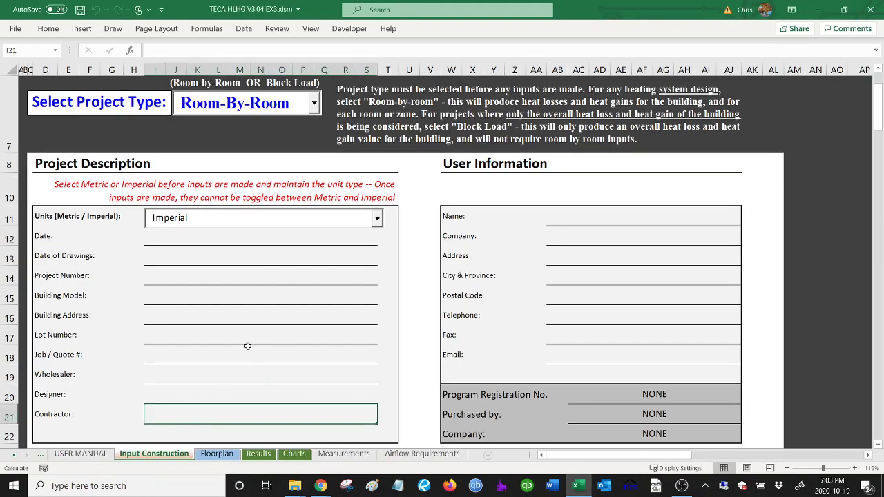
- In the EX3 workbook, view the UPDATES version history, then the DISCLAIMER sheet
click(16, 455)
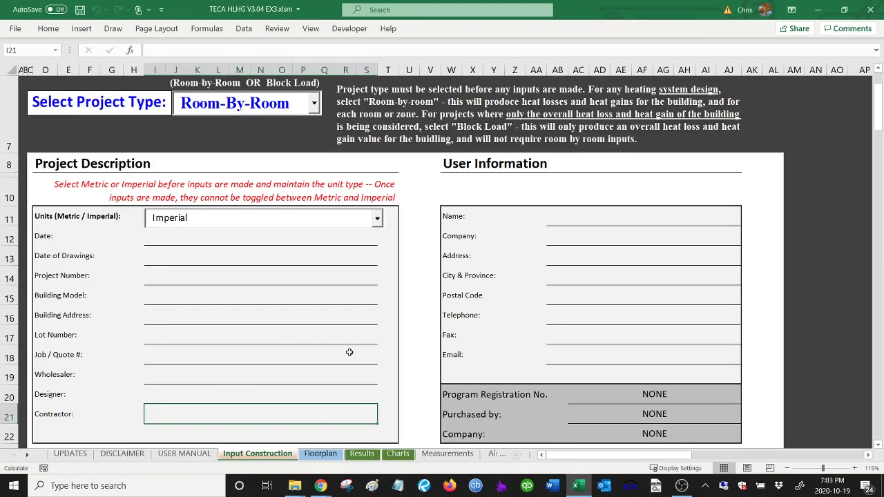
click(69, 454)
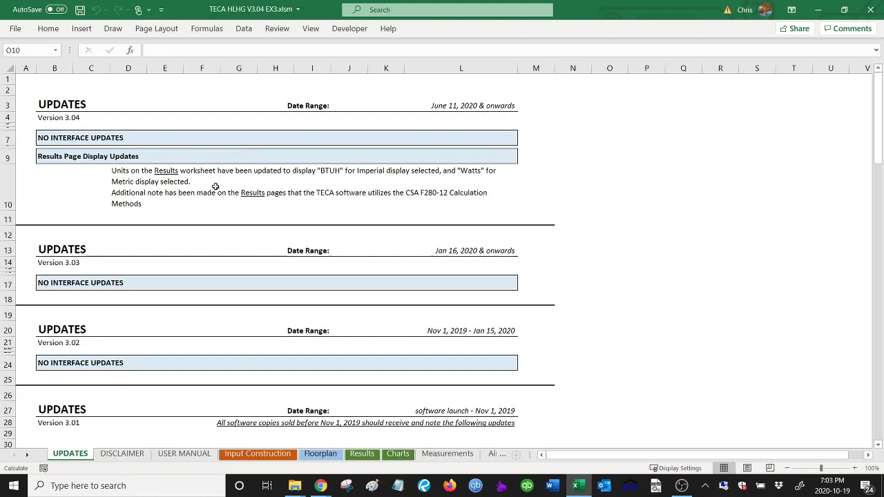
click(121, 453)
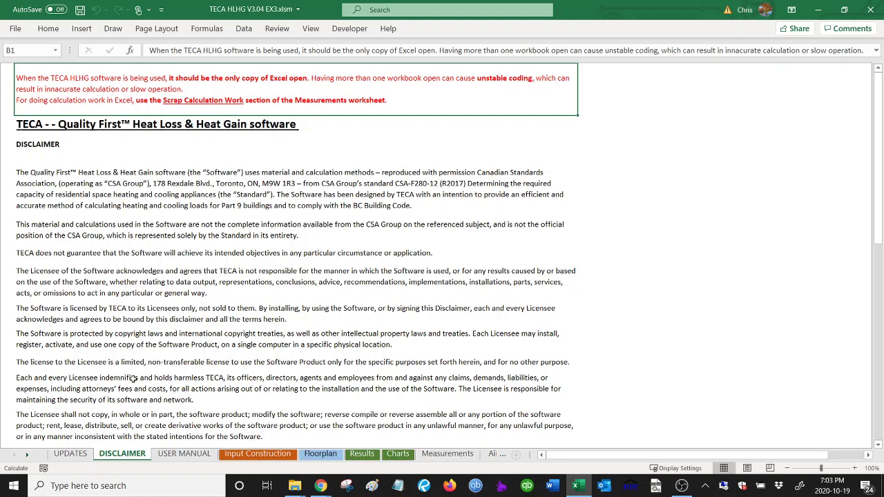
click(185, 455)
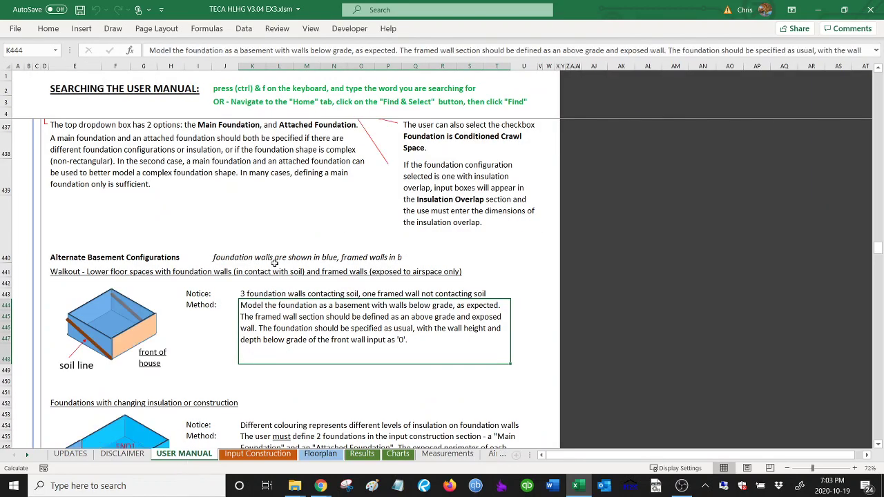
scroll(306, 243, up, 10)
scroll(306, 243, up, 6)
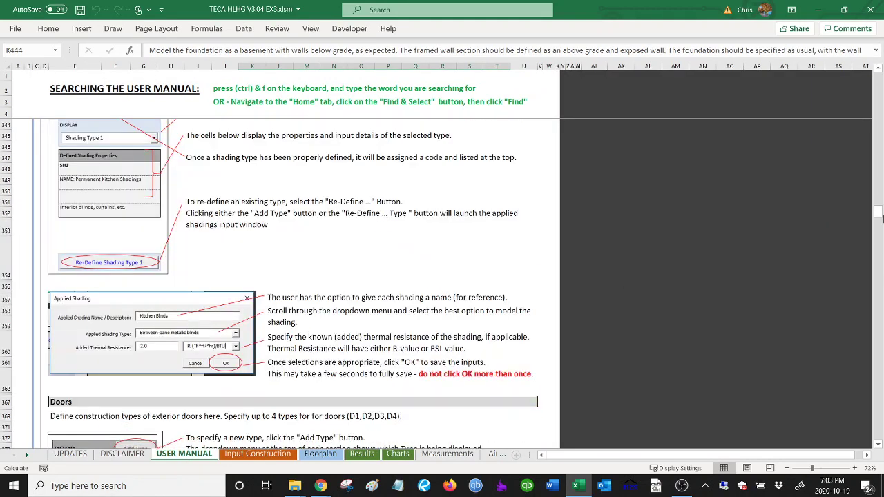
drag(879, 215, 878, 77)
scroll(279, 222, down, 15)
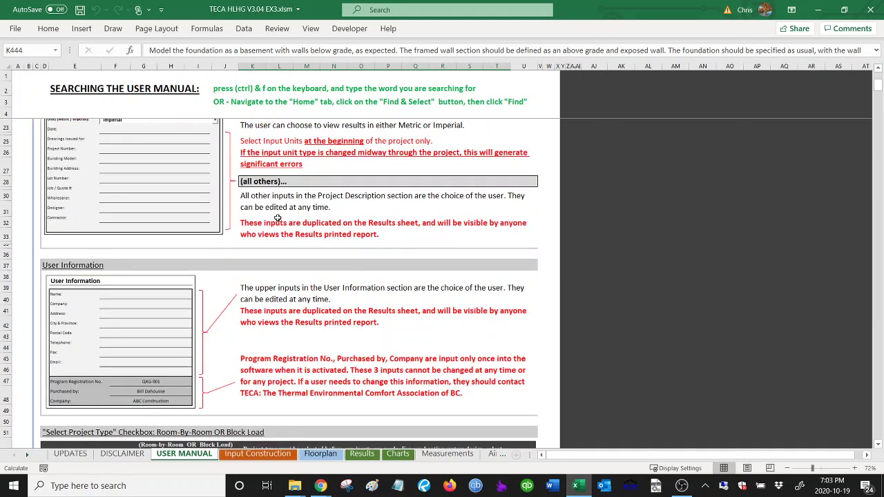
scroll(279, 221, down, 5)
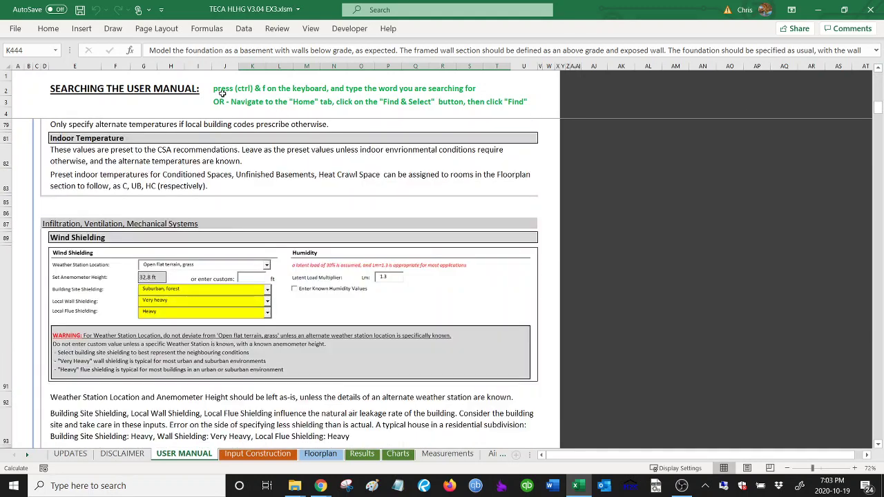
click(218, 91)
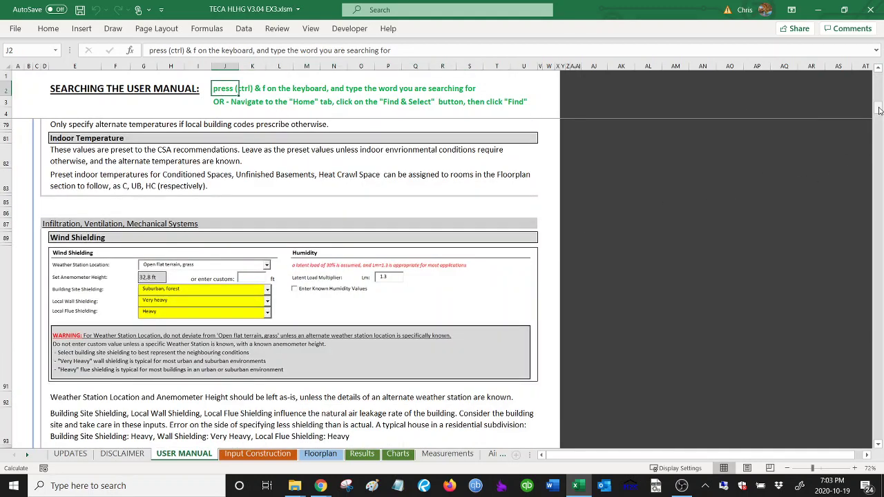
drag(879, 111, 873, 65)
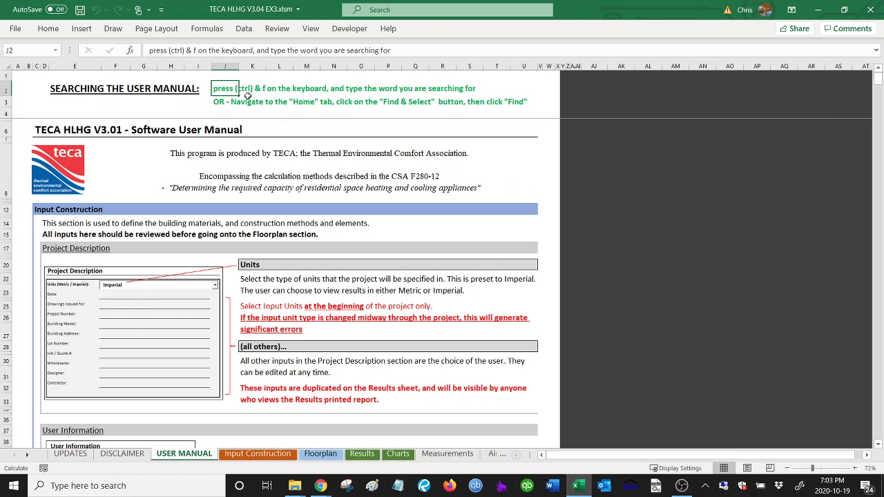
key(ctrl+f)
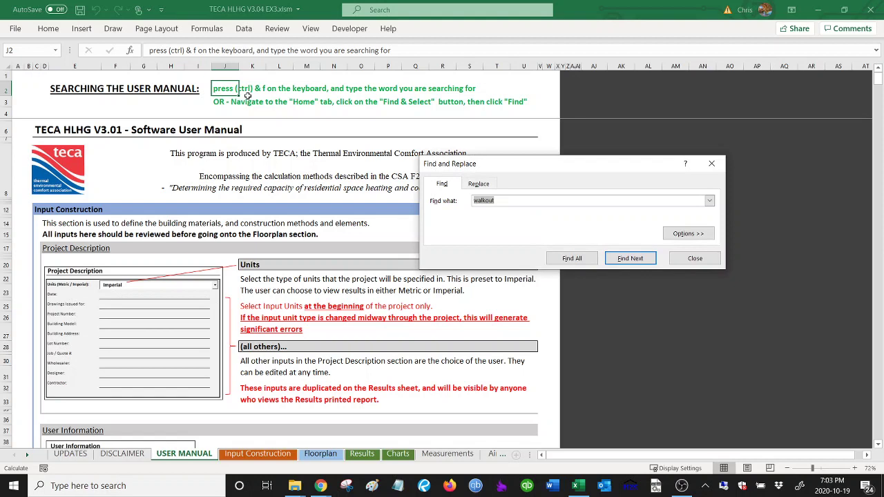
click(503, 200)
drag(503, 200, 472, 200)
click(633, 261)
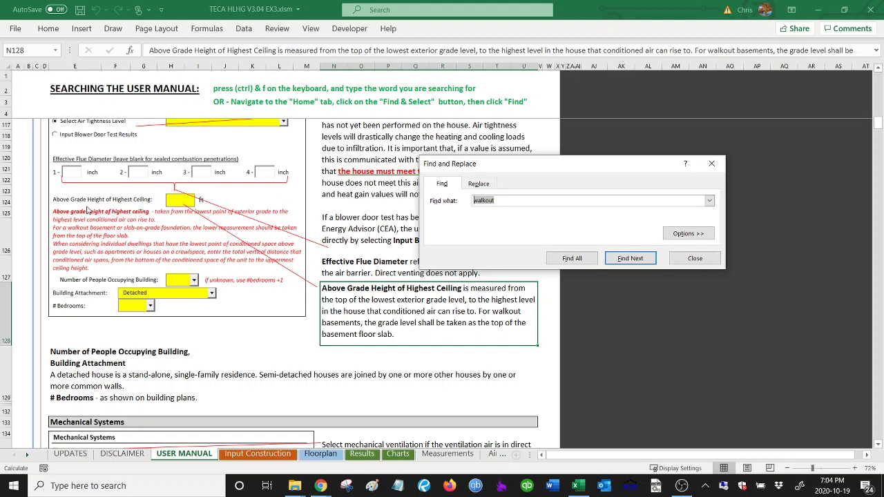
click(630, 259)
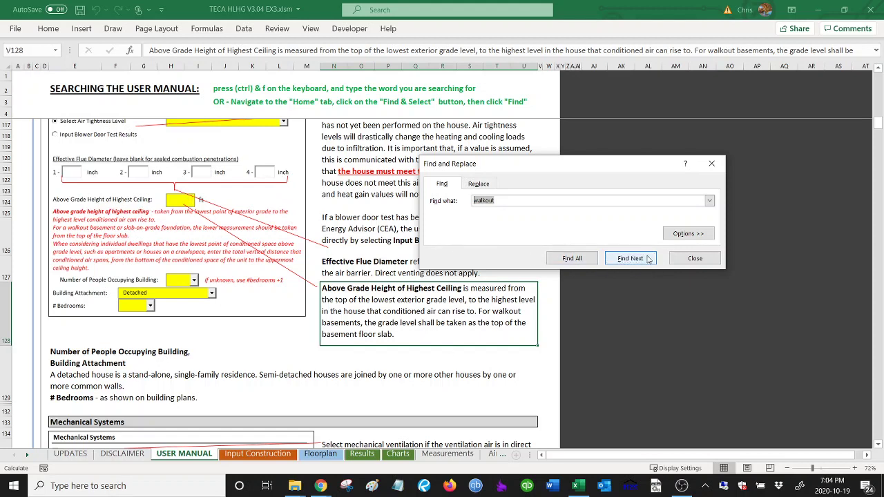
click(695, 260)
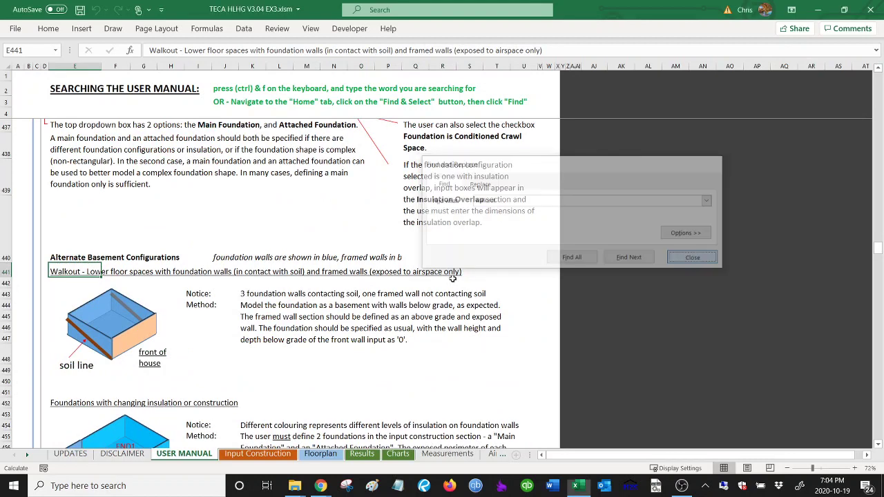
drag(60, 271, 476, 271)
click(483, 304)
click(489, 337)
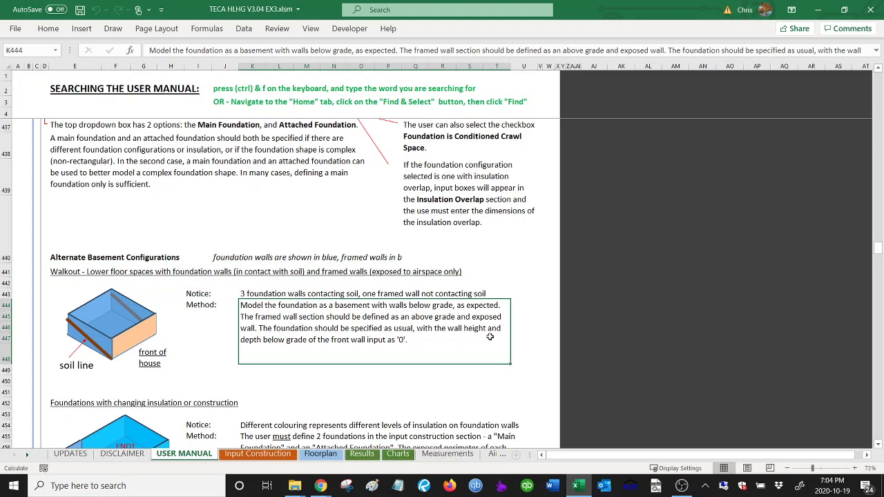
drag(878, 254, 878, 77)
click(273, 102)
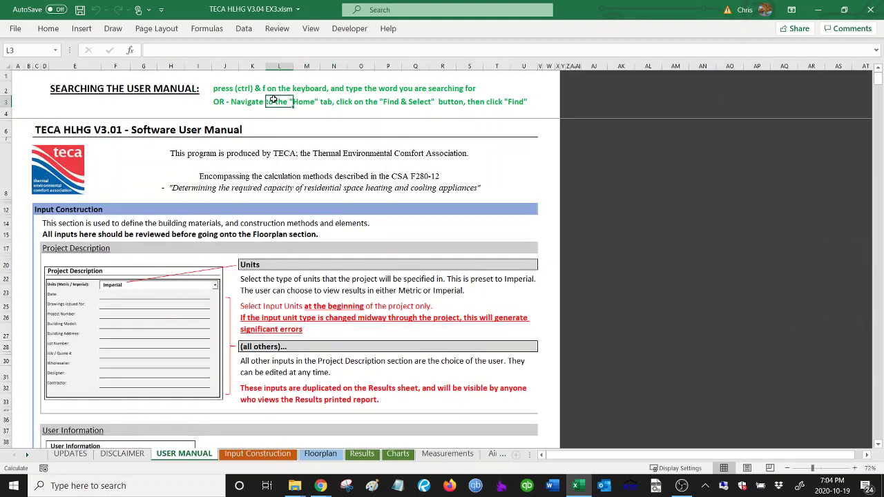
click(224, 90)
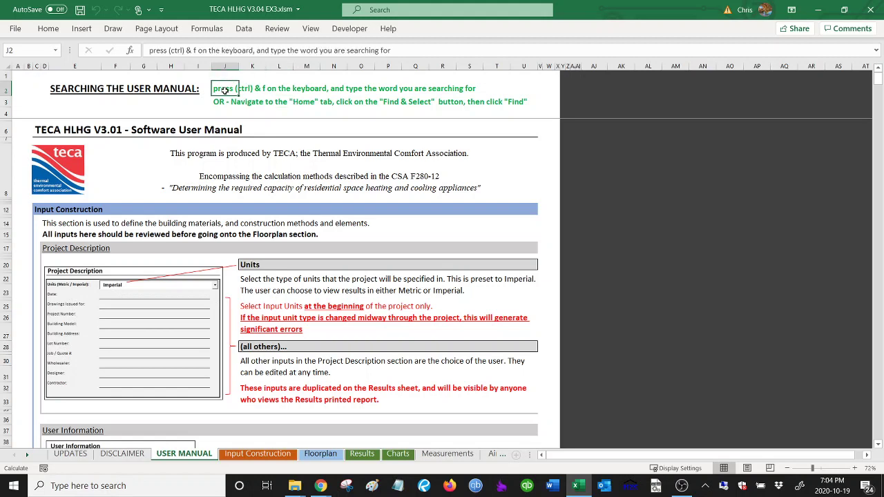
- Browse Input Construction's Room-By-Room, Imperial, Burnaby setup down to Infiltration, Ventilation, Mechanical Systems
click(262, 456)
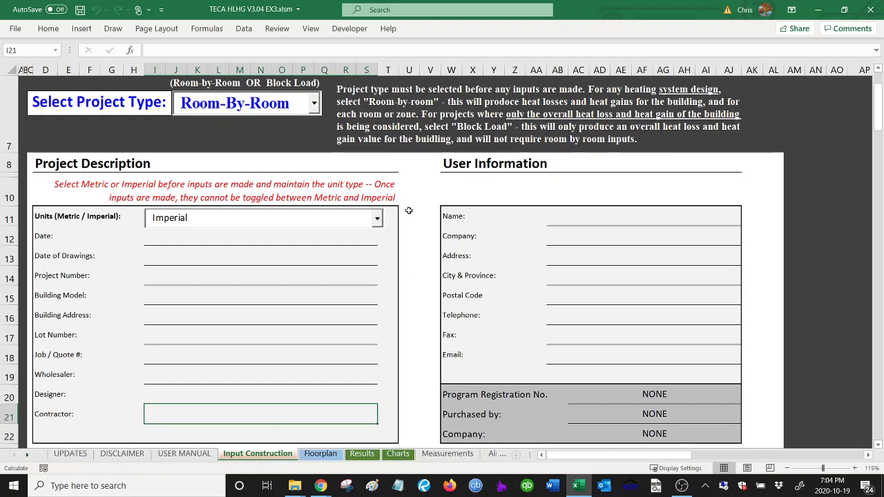
click(410, 189)
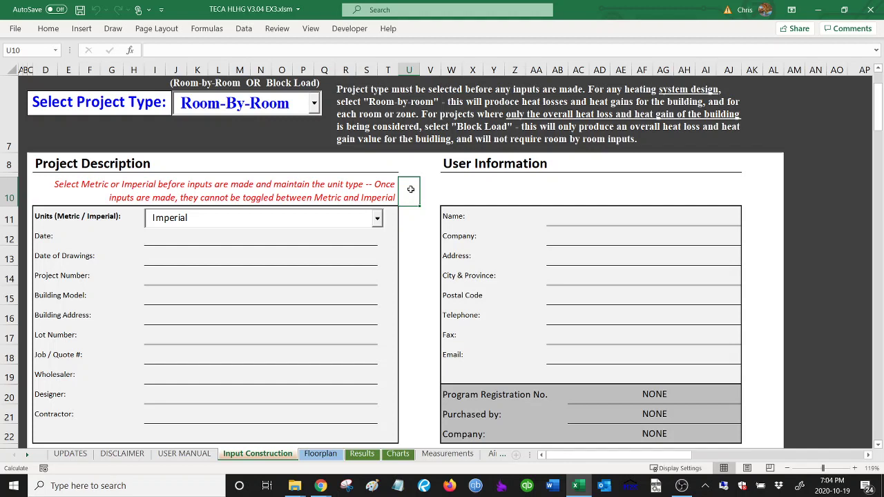
scroll(397, 169, up, 3)
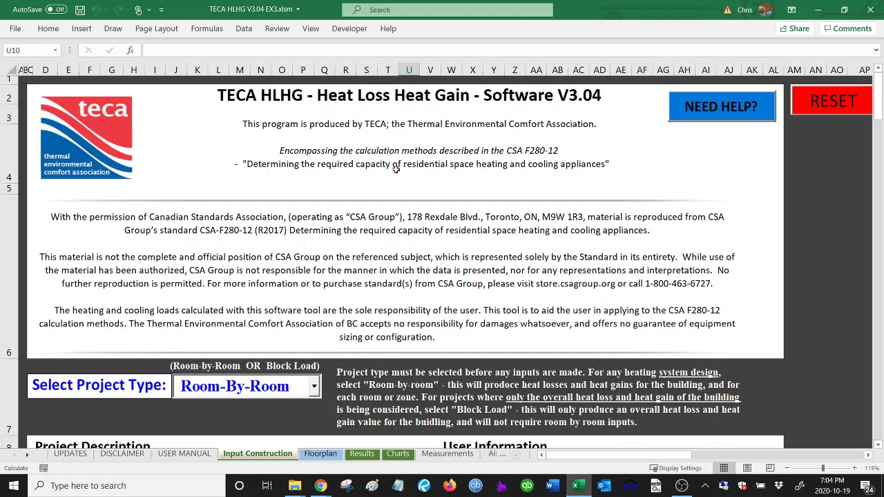
scroll(395, 169, down, 3)
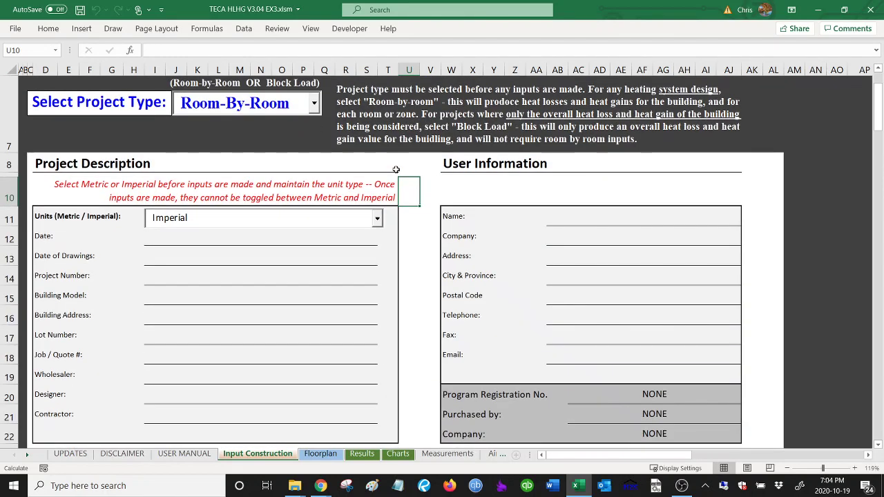
scroll(396, 169, down, 4)
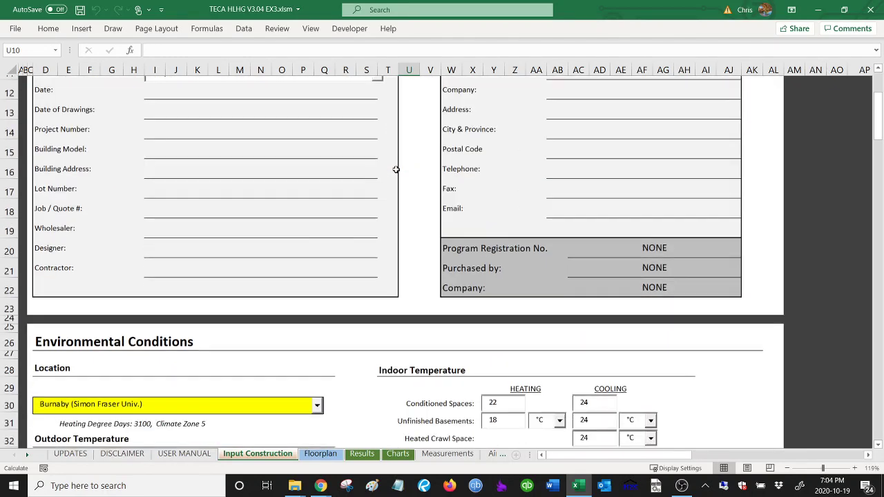
click(43, 199)
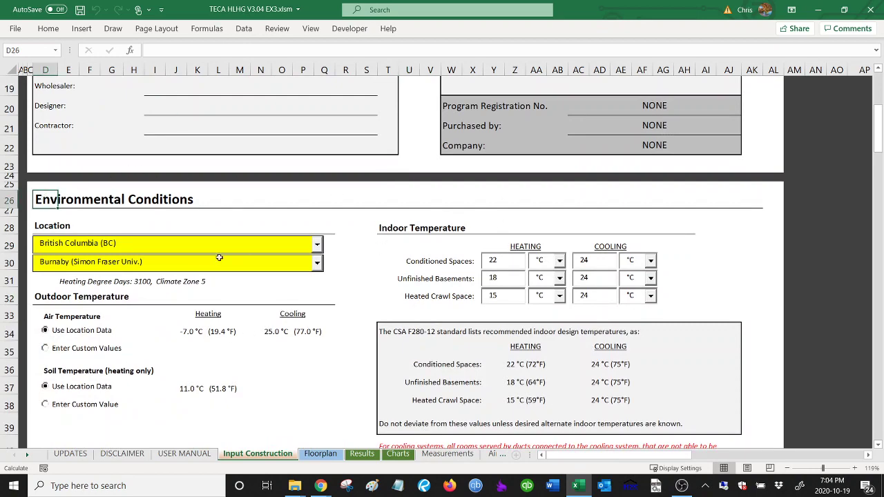
scroll(219, 256, down, 6)
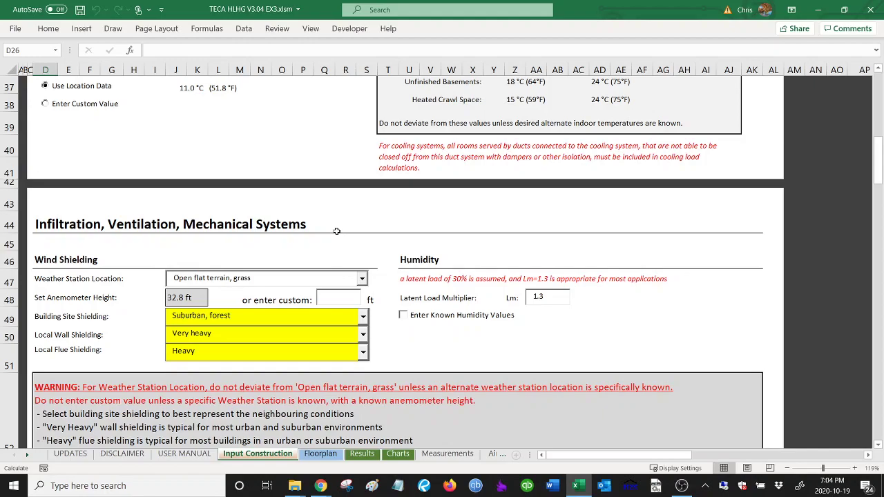
- Highlight the W1 wall's defined properties, including its R 19.0 rating
scroll(336, 232, down, 14)
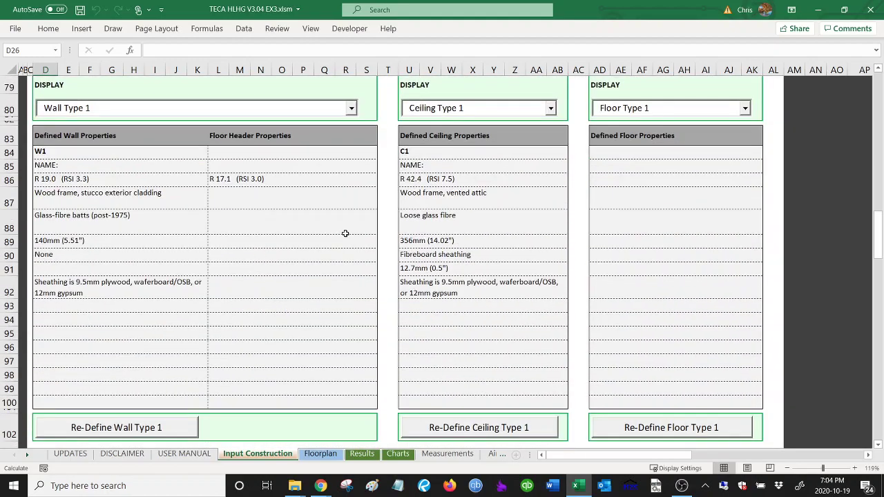
scroll(261, 146, up, 2)
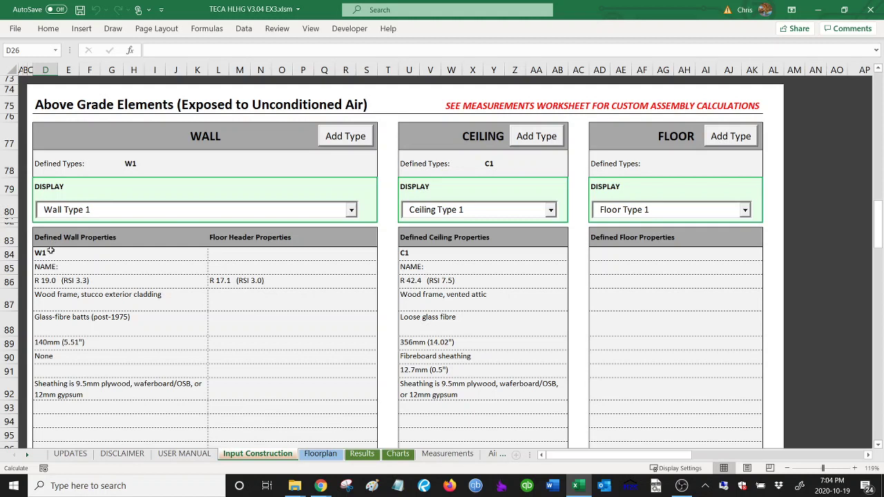
drag(50, 251, 63, 407)
click(51, 282)
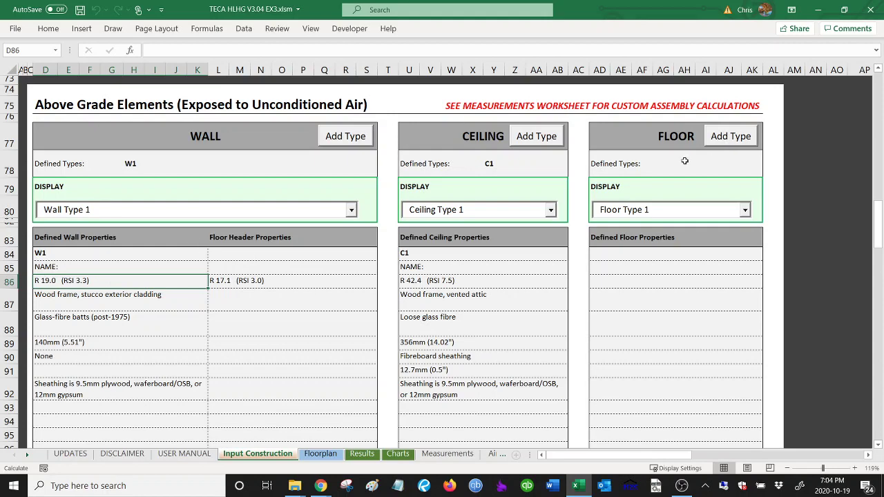
- Scroll through doors, windows and foundation inputs to the 276 ft² foundation dimensions
scroll(680, 160, down, 8)
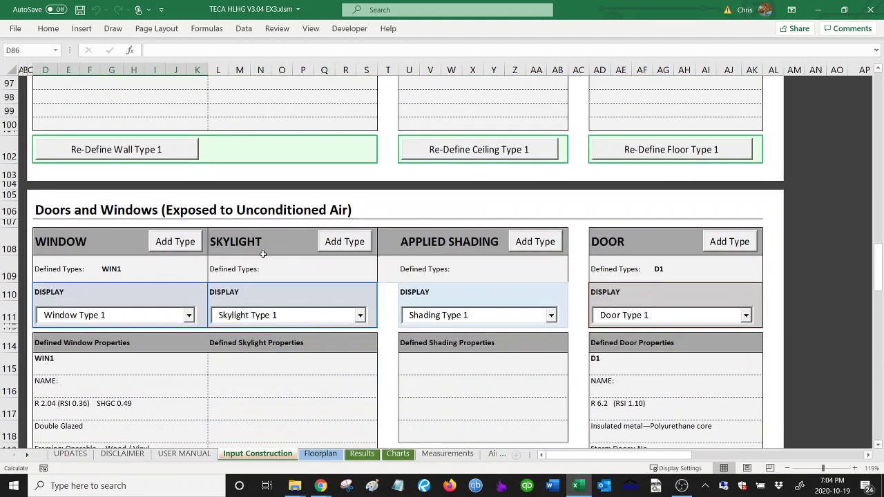
scroll(652, 229, down, 2)
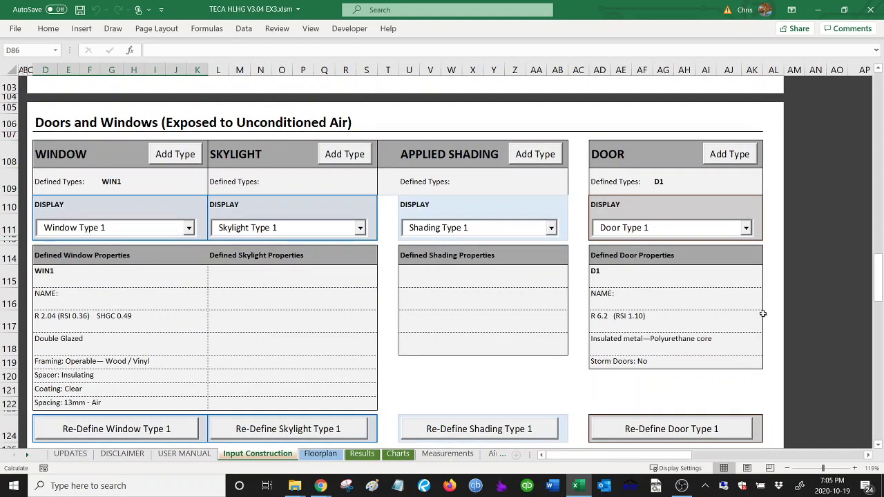
scroll(276, 248, down, 6)
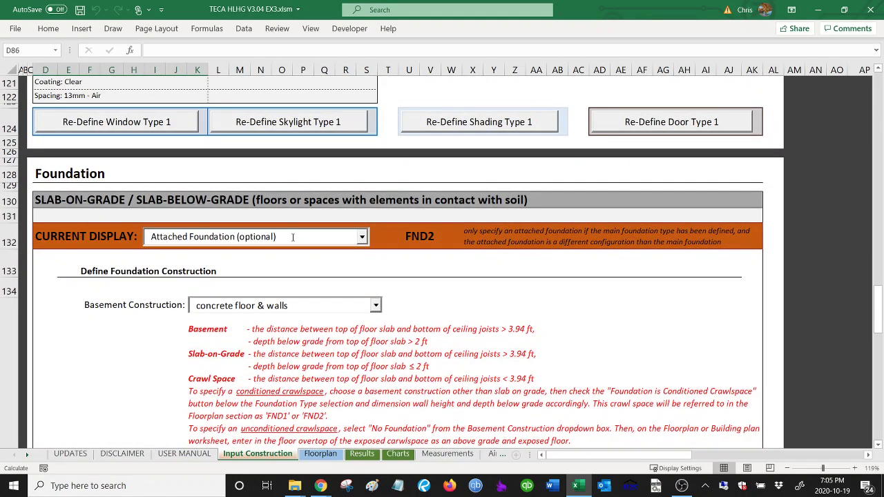
scroll(292, 237, down, 2)
scroll(192, 227, down, 8)
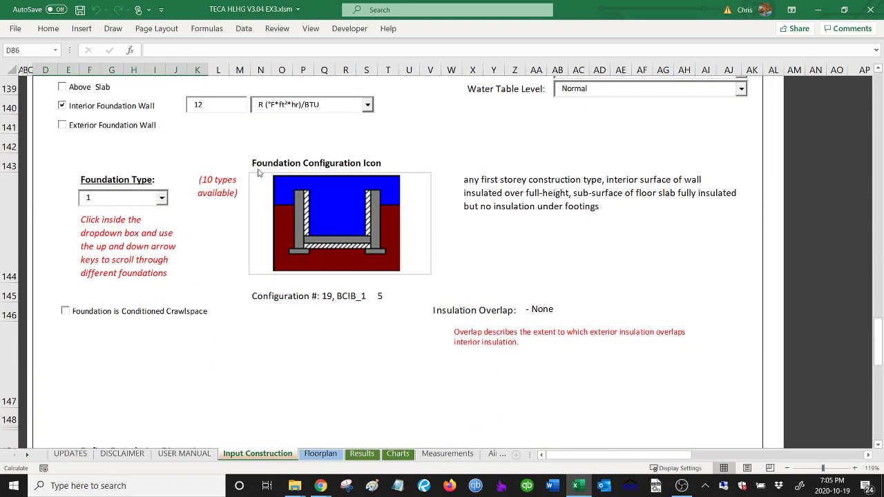
scroll(253, 136, up, 6)
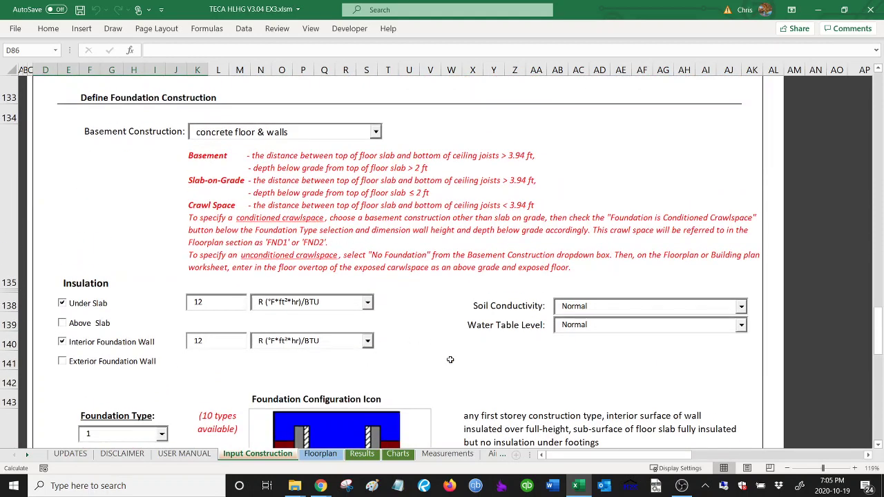
scroll(318, 304, down, 6)
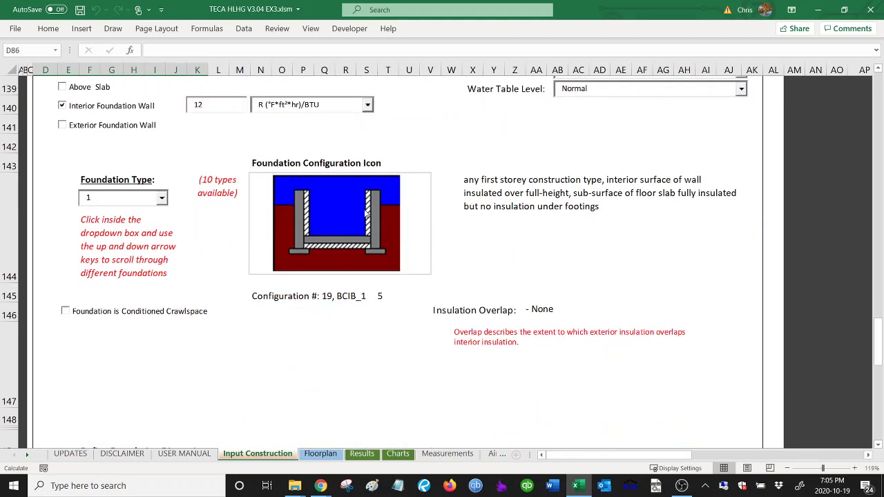
scroll(366, 213, down, 2)
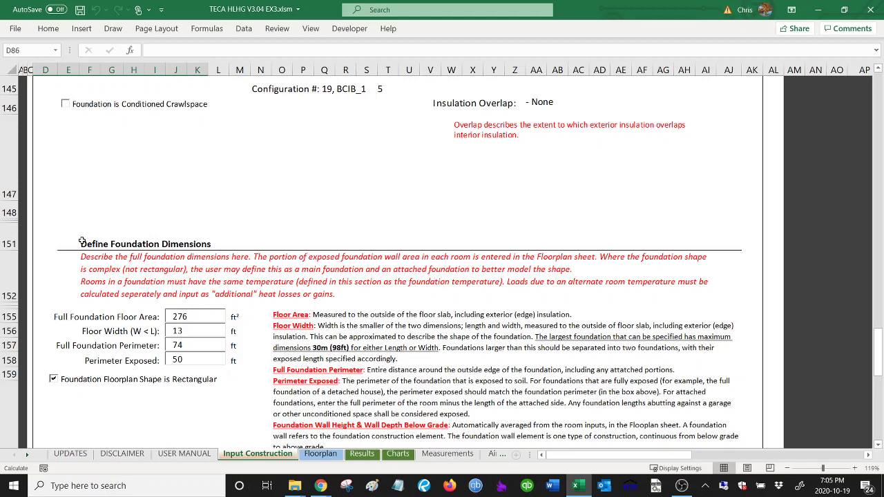
- Show the Floorplan sheet with plan top facing N and Room 1 'Basement A + Stairway' at 211 ft²
click(312, 454)
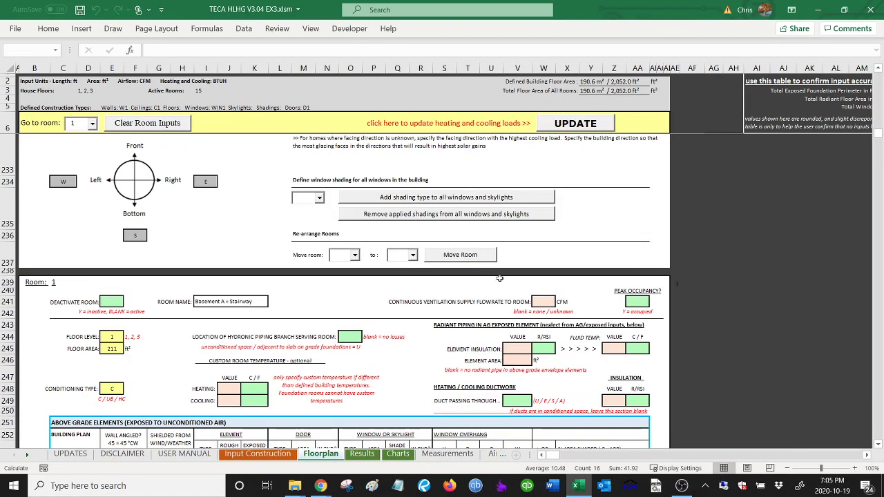
scroll(443, 302, up, 2)
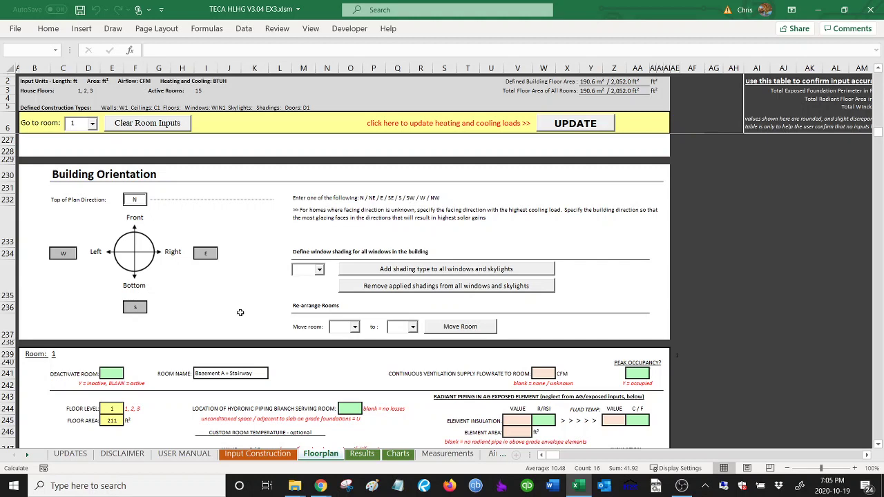
- On the Results sheet, highlight building heat loss, above grade breakdown and the room-by-room table
click(362, 453)
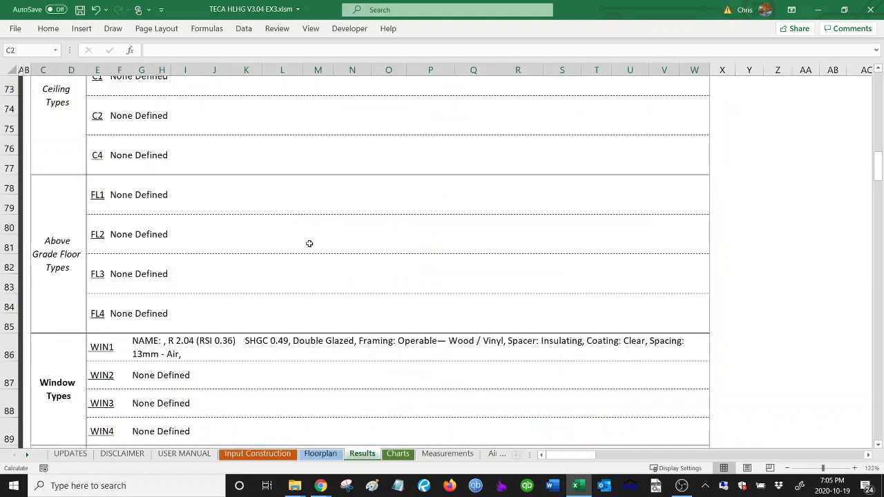
scroll(297, 269, up, 2)
scroll(355, 321, up, 4)
scroll(358, 324, down, 15)
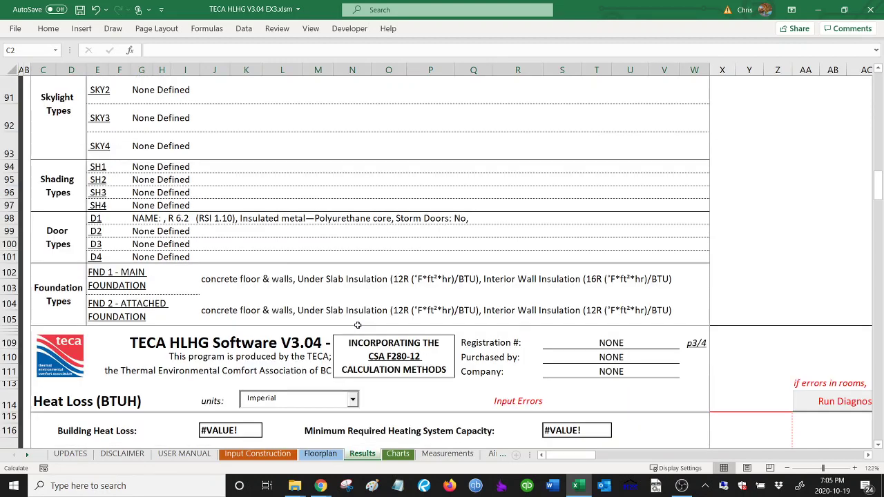
scroll(358, 325, up, 1)
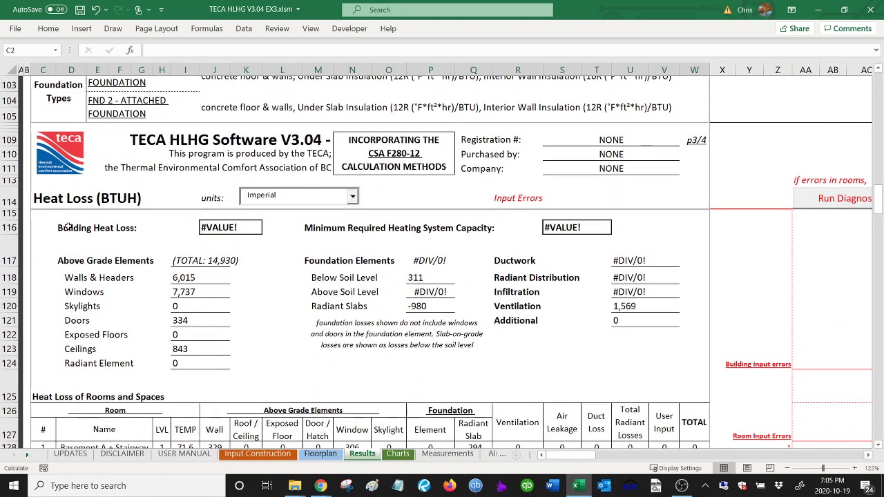
drag(69, 227, 664, 352)
click(208, 233)
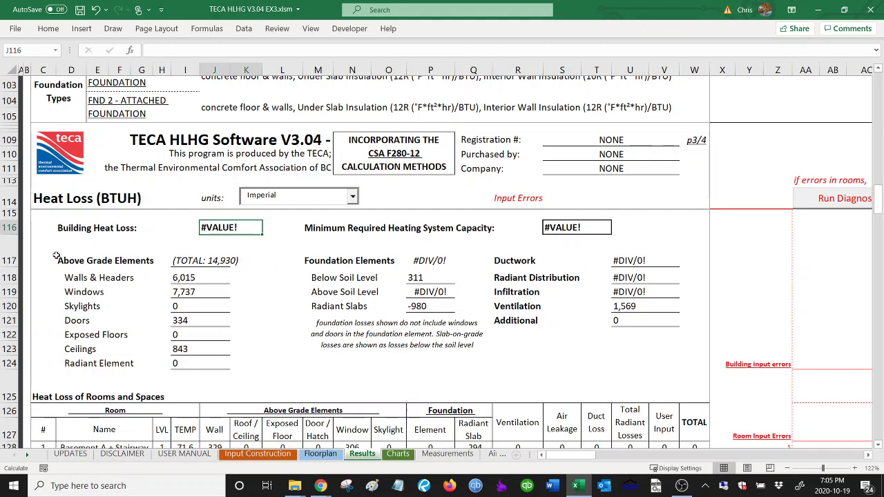
drag(56, 255, 668, 354)
scroll(120, 216, down, 5)
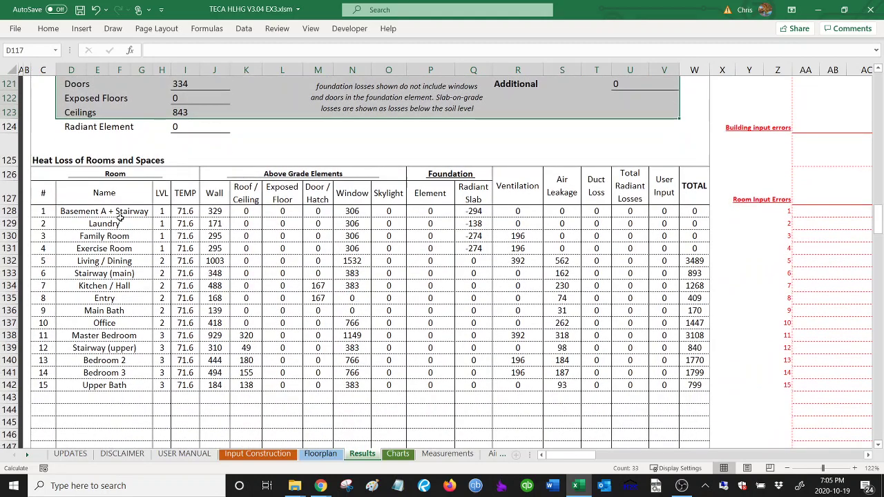
drag(63, 210, 694, 384)
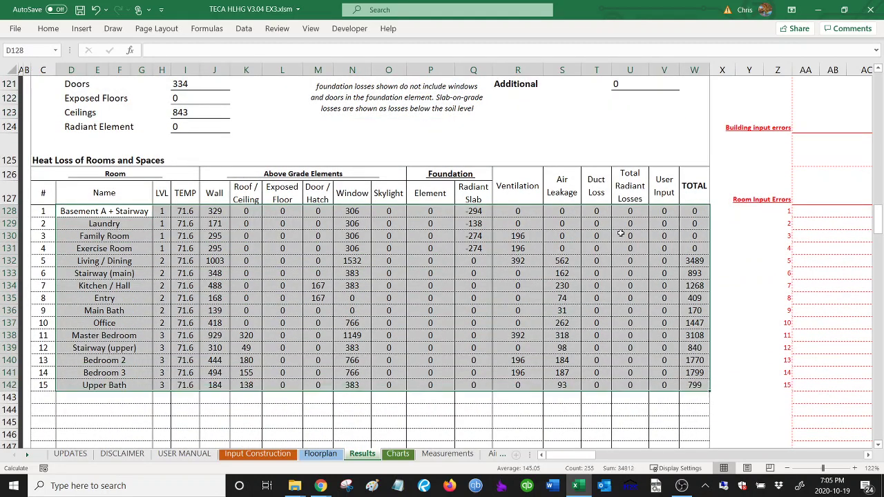
click(490, 215)
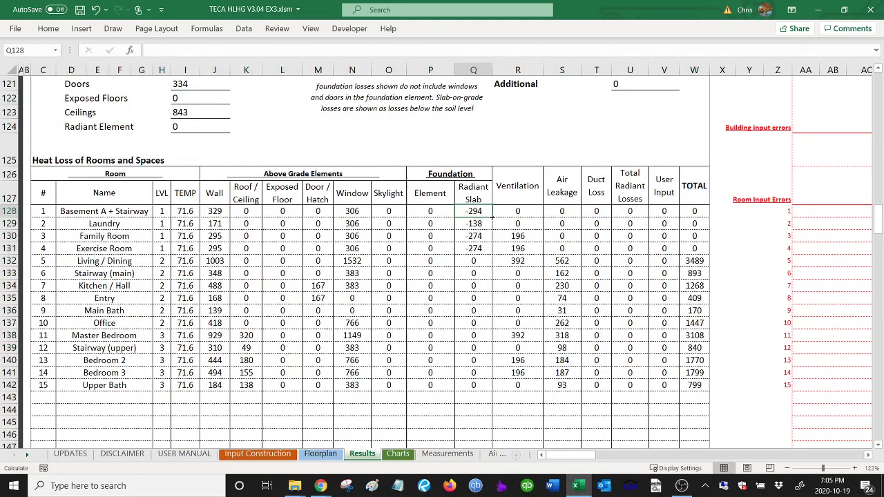
- Show the Charts sheet's Heat Loss pie chart, led by Windows 43% and Walls & Headers 34%
scroll(314, 236, down, 12)
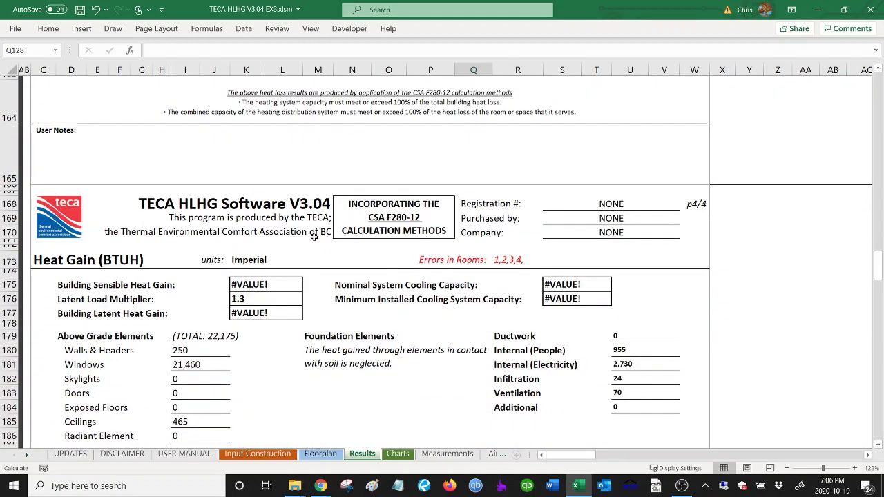
scroll(314, 236, down, 2)
scroll(314, 234, up, 12)
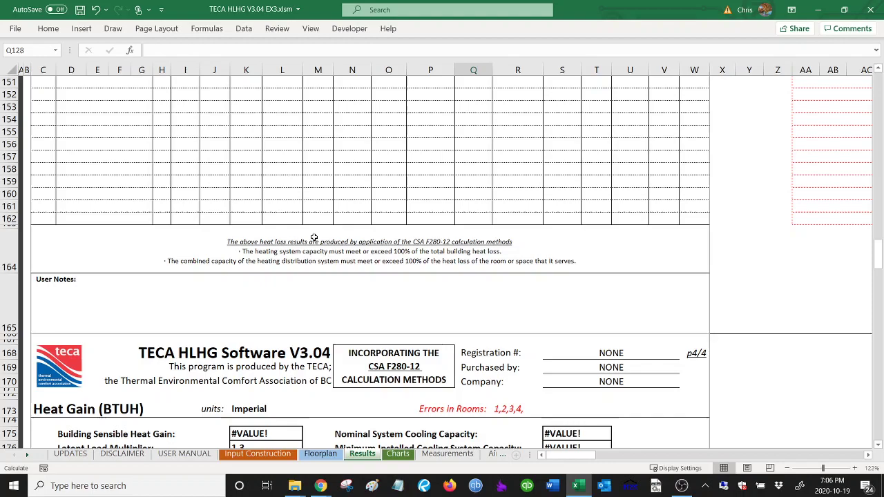
scroll(316, 233, up, 5)
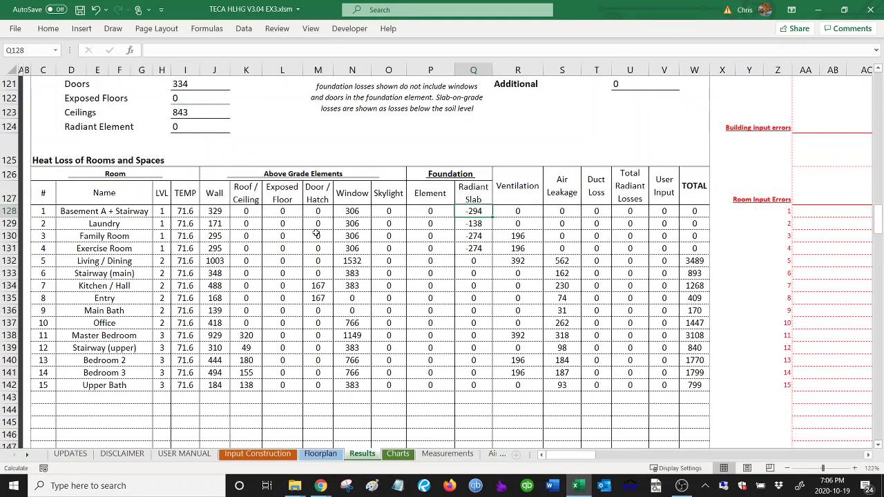
scroll(315, 233, up, 6)
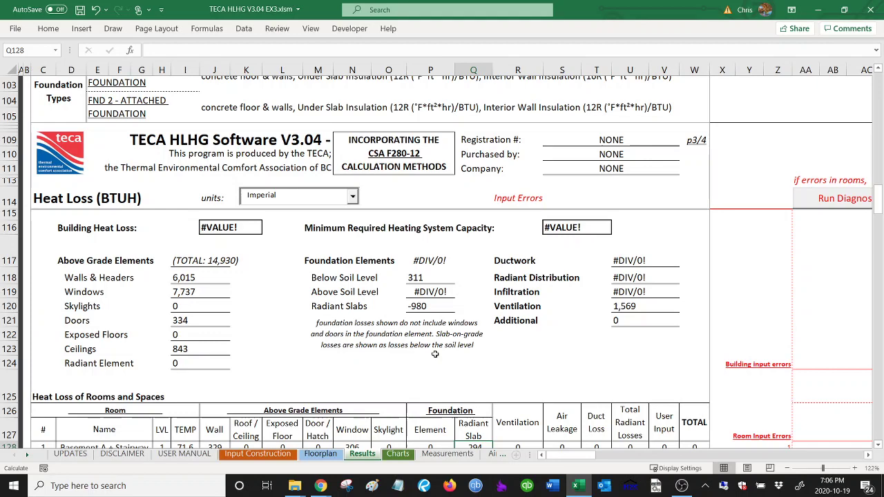
click(400, 455)
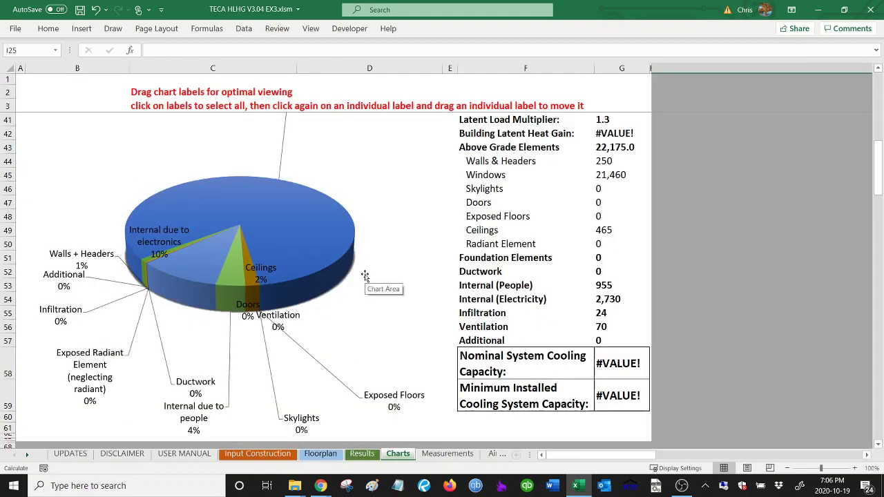
scroll(364, 276, up, 8)
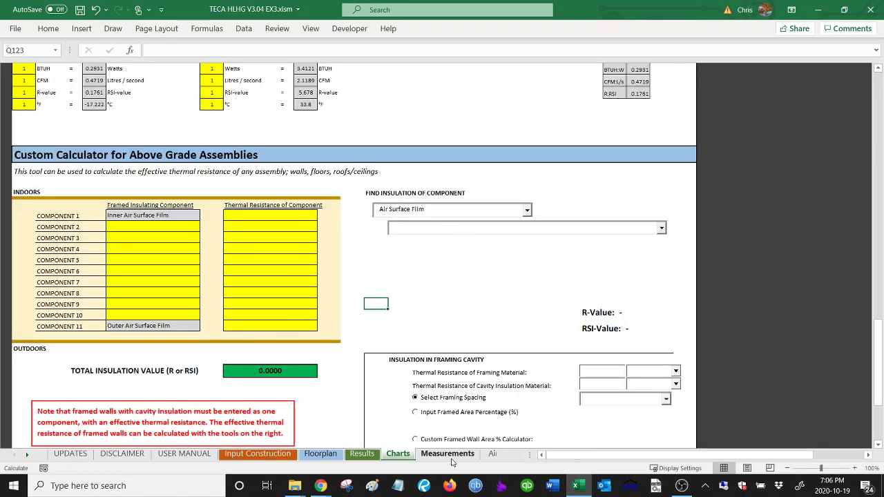
- On the Measurements sheet, mark the Floor Area / Volume Calculator and Area of Radius Windows tools
click(447, 454)
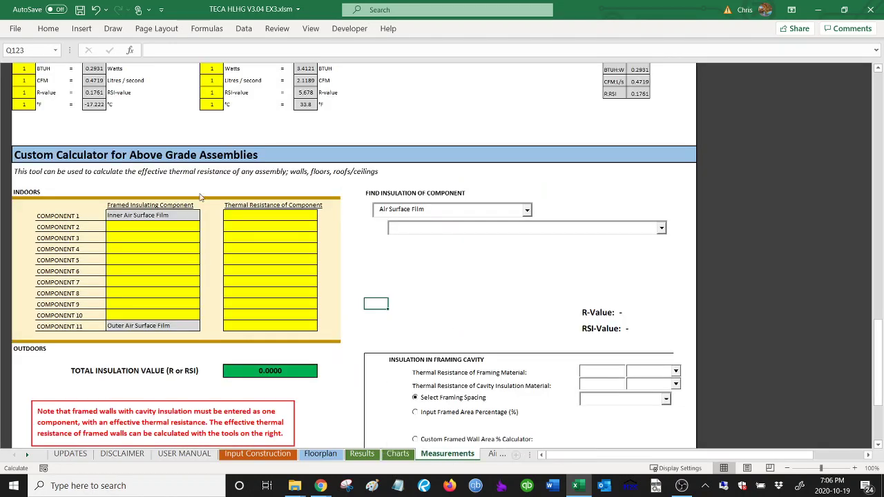
scroll(200, 197, up, 20)
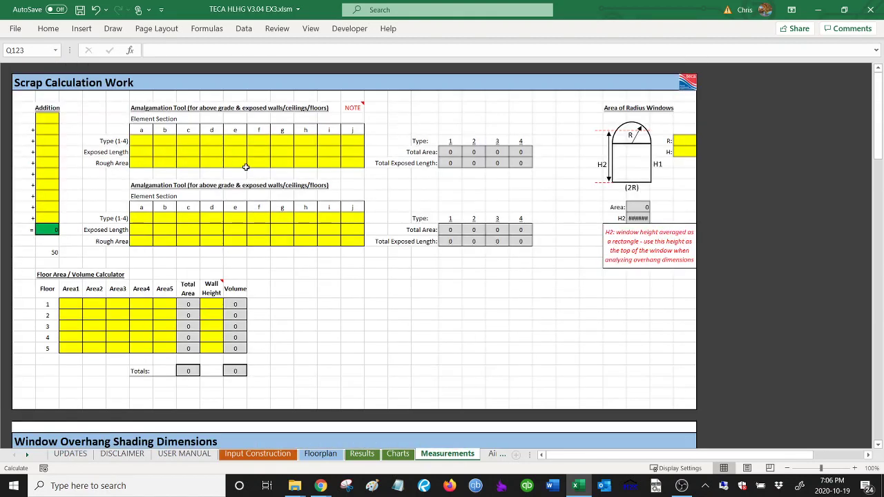
drag(45, 274, 237, 373)
drag(611, 105, 683, 259)
scroll(508, 299, down, 13)
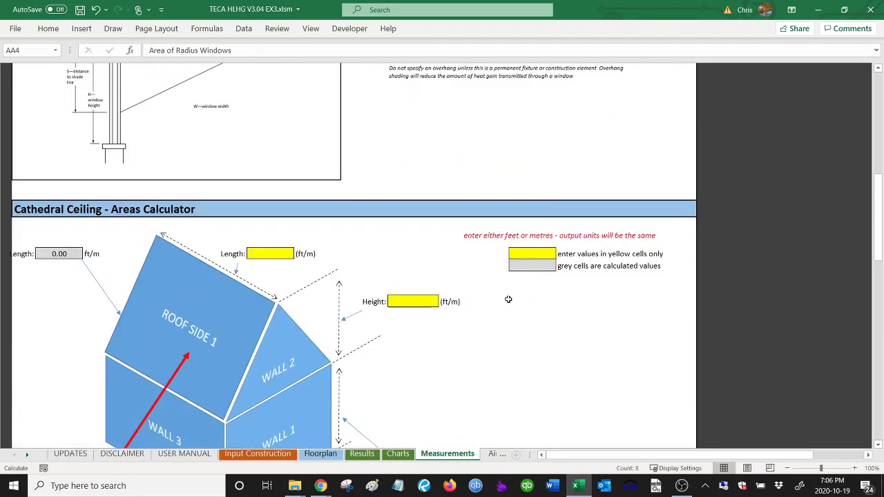
drag(26, 201, 610, 349)
- Review the Custom Calculator for Above Grade Assemblies, then show the Airflow Requirements sheet
scroll(597, 328, down, 5)
scroll(598, 328, down, 20)
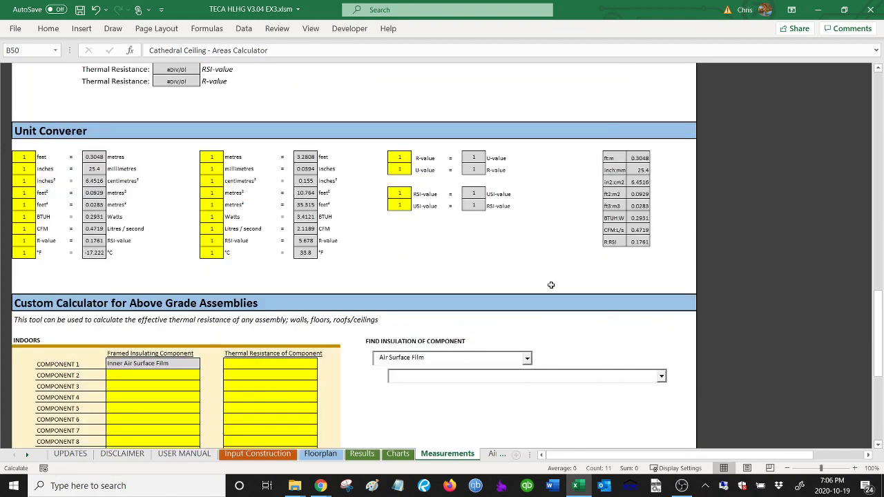
drag(17, 222, 688, 222)
scroll(687, 222, down, 2)
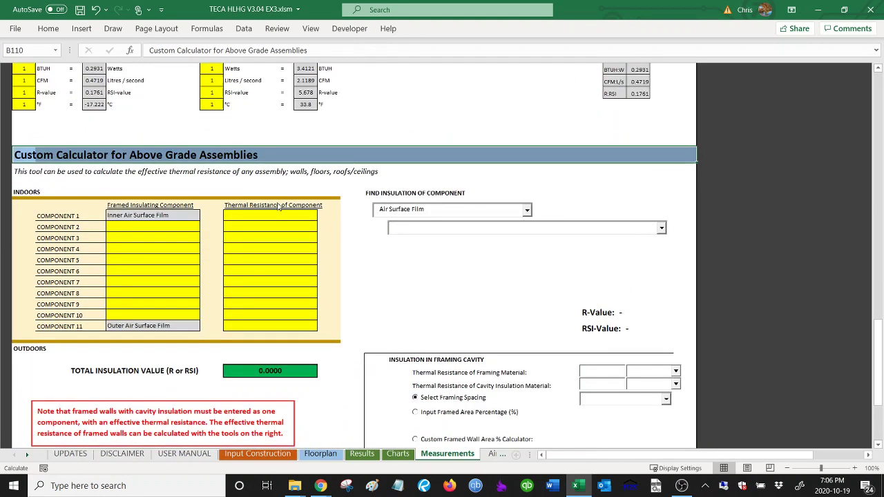
click(126, 227)
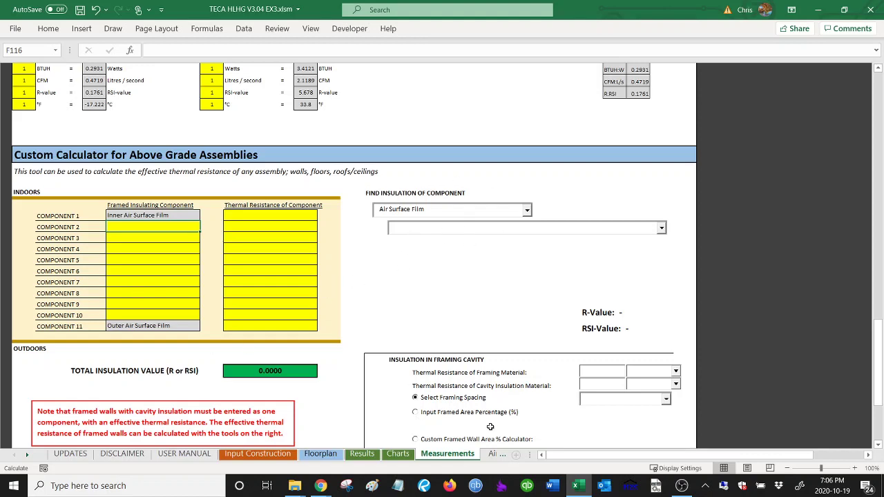
click(492, 454)
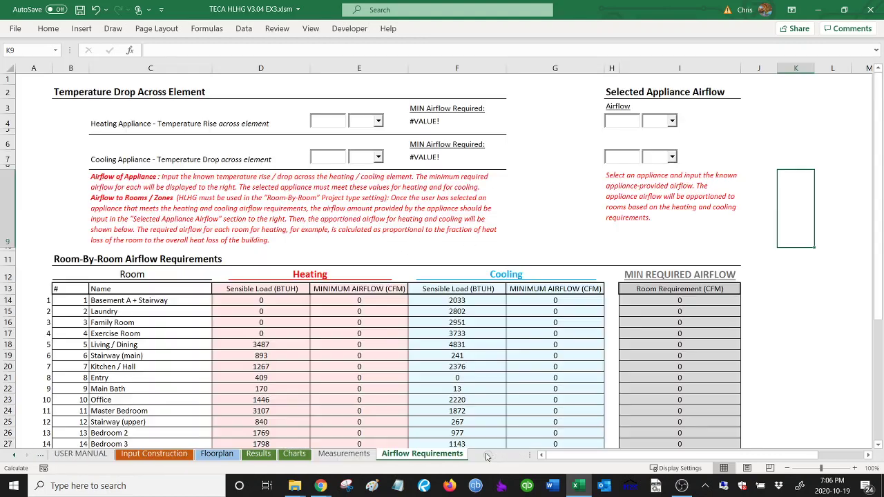
click(565, 220)
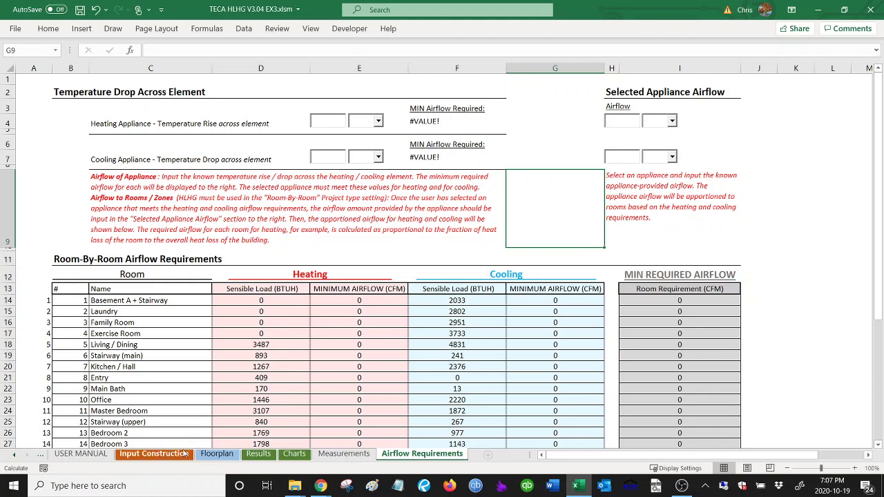
- On the Input Construction sheet, point out the gross floor area and radiant heating notes
click(153, 453)
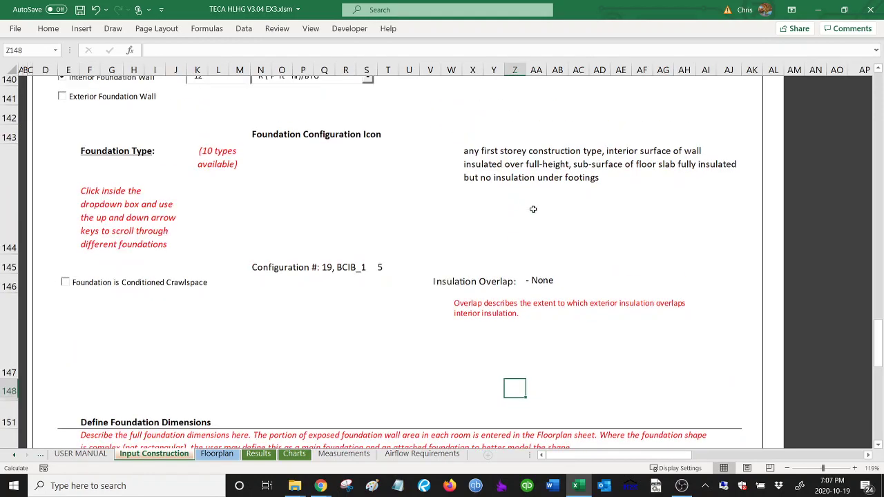
scroll(533, 209, up, 1)
scroll(207, 207, up, 7)
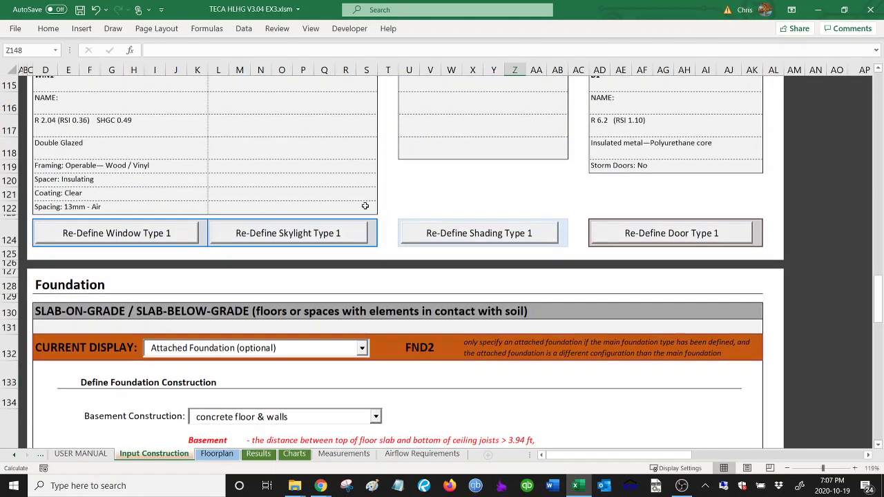
scroll(380, 276, up, 10)
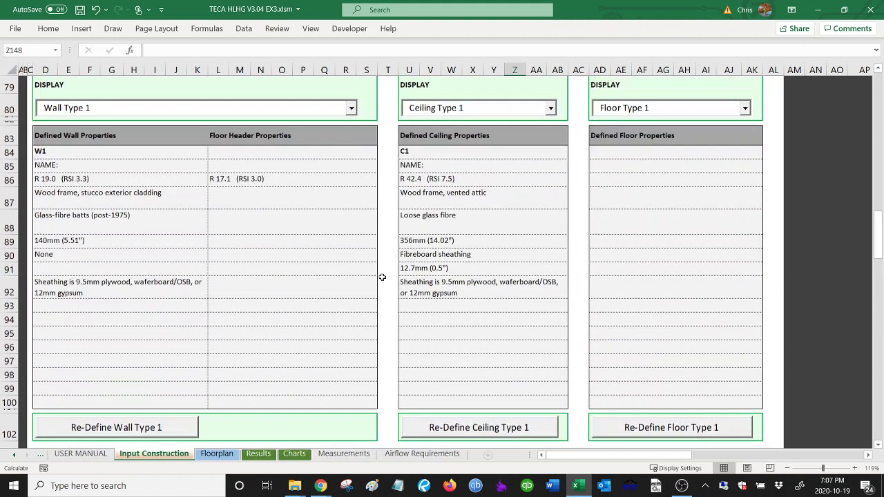
scroll(382, 277, up, 6)
click(397, 295)
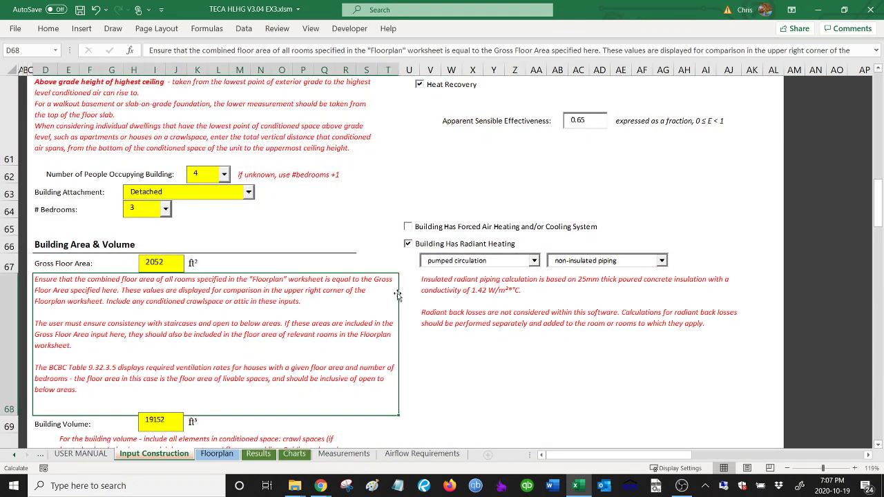
click(504, 379)
- View the USER MANUAL sheet, then bring the TECA Software Instructions videos page forward
click(81, 454)
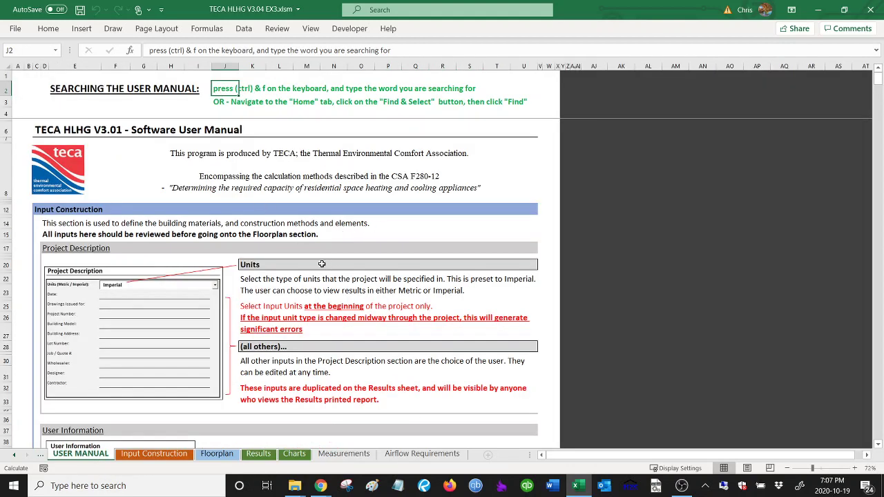
click(321, 487)
click(370, 435)
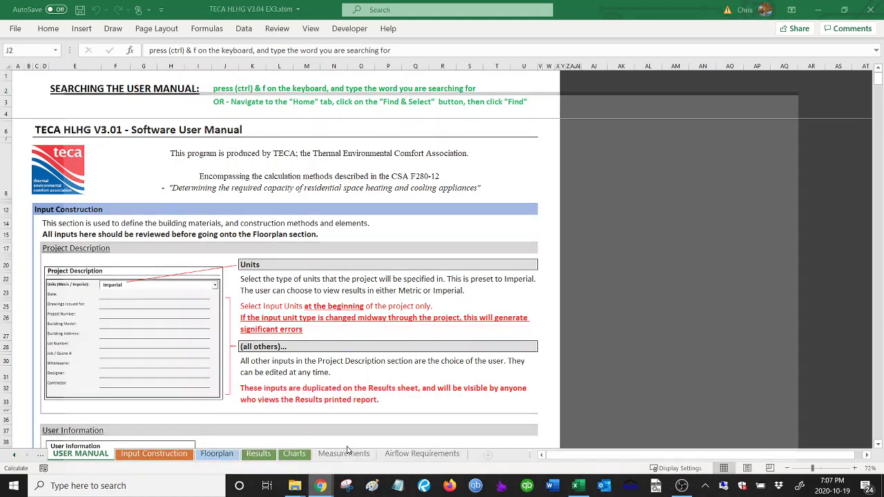
scroll(380, 159, up, 3)
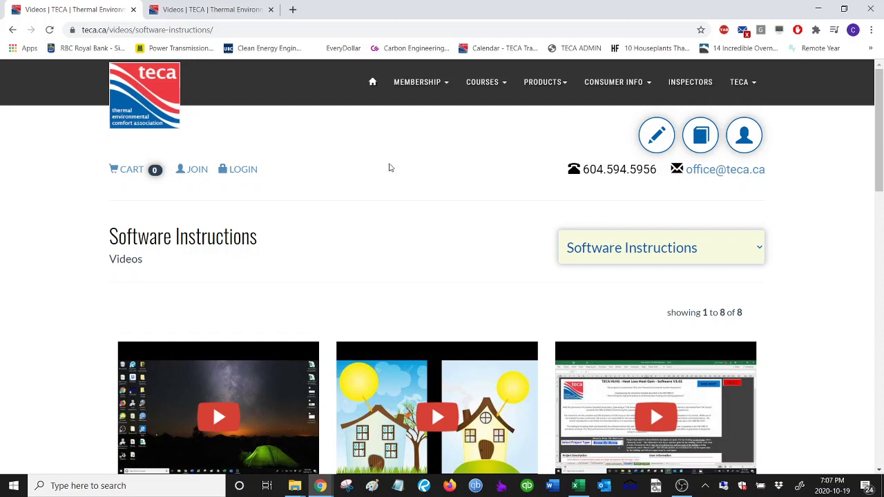
click(545, 82)
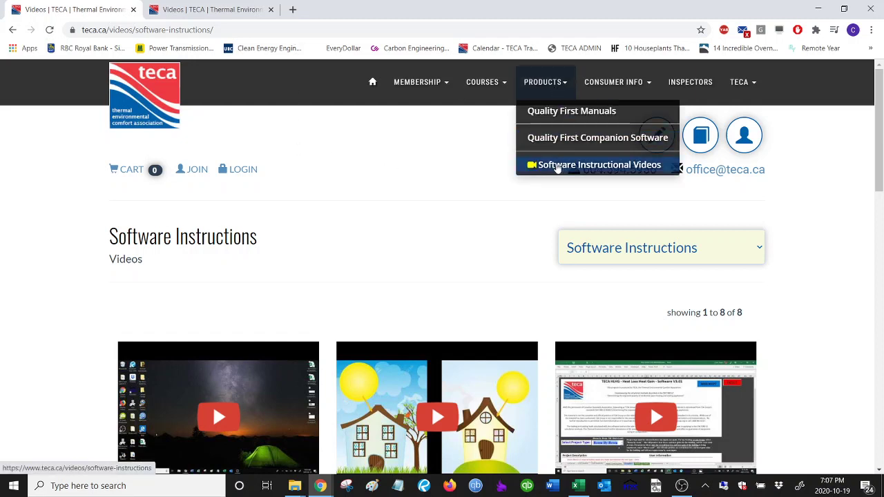
click(559, 168)
scroll(396, 193, down, 2)
scroll(407, 173, down, 2)
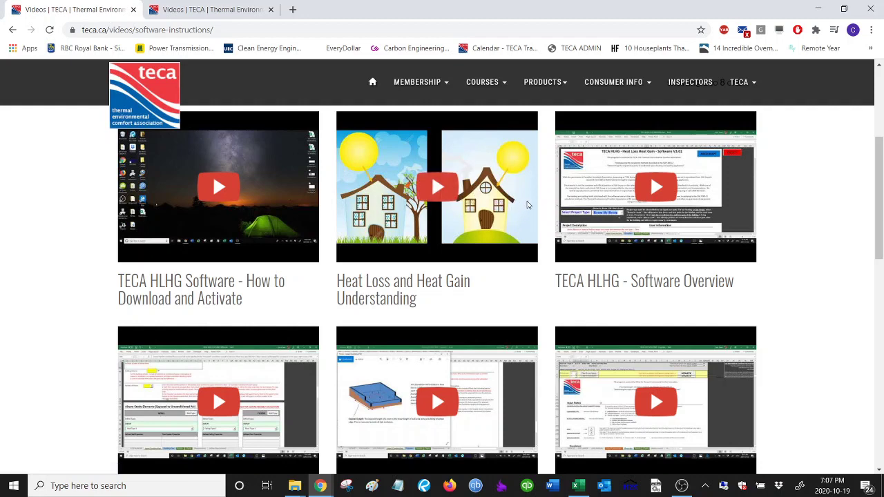
scroll(527, 204, down, 2)
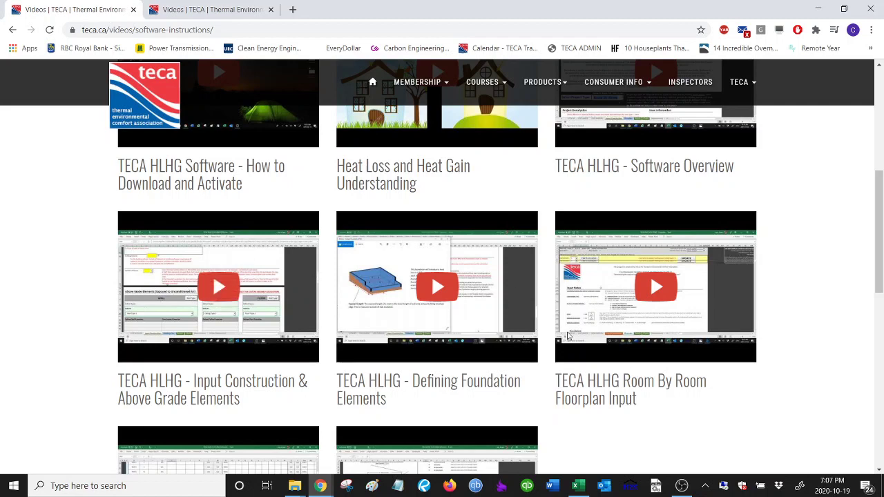
scroll(442, 238, up, 6)
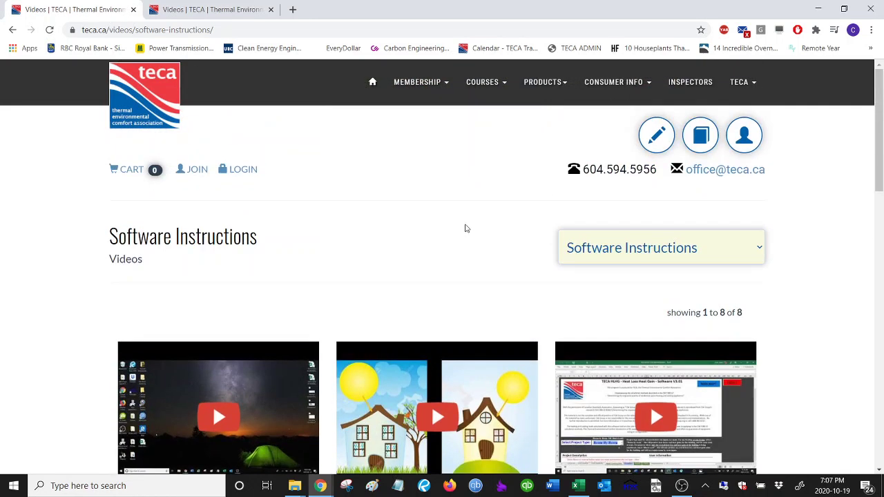